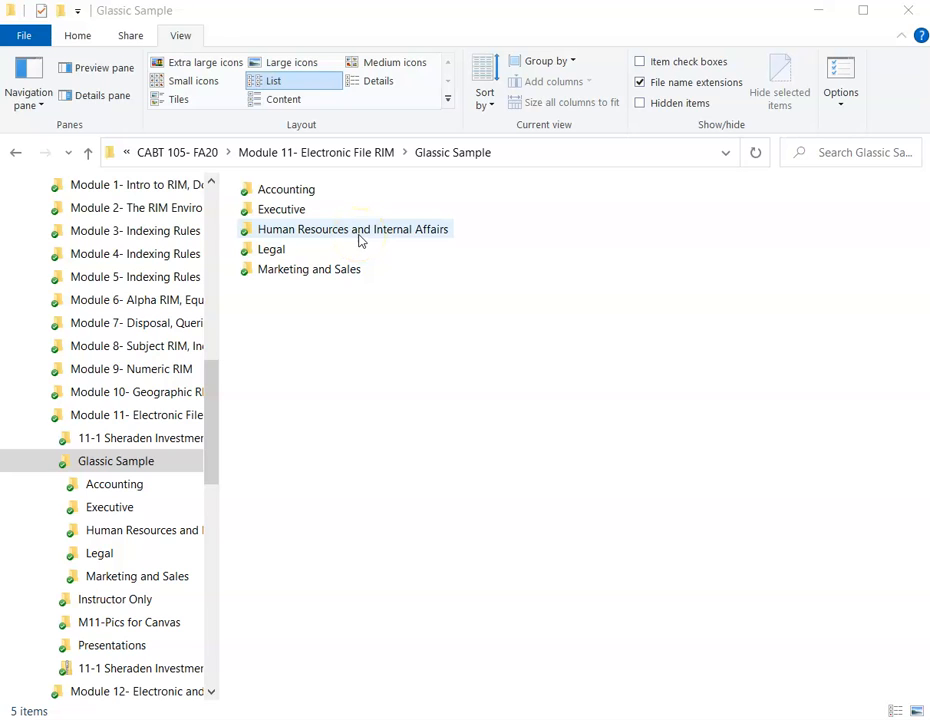
In Marketing and Sales > Sales Reports, correct the misspelled "Annula Sales Reports" folder name to "Annual Sales Reports"
double_click(338, 272)
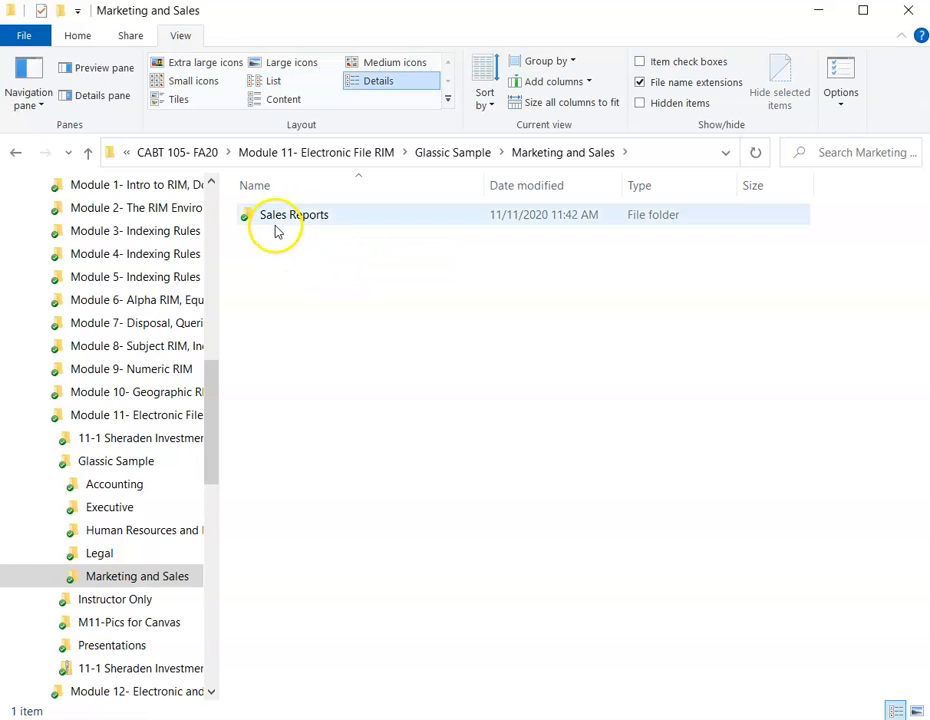
double_click(376, 218)
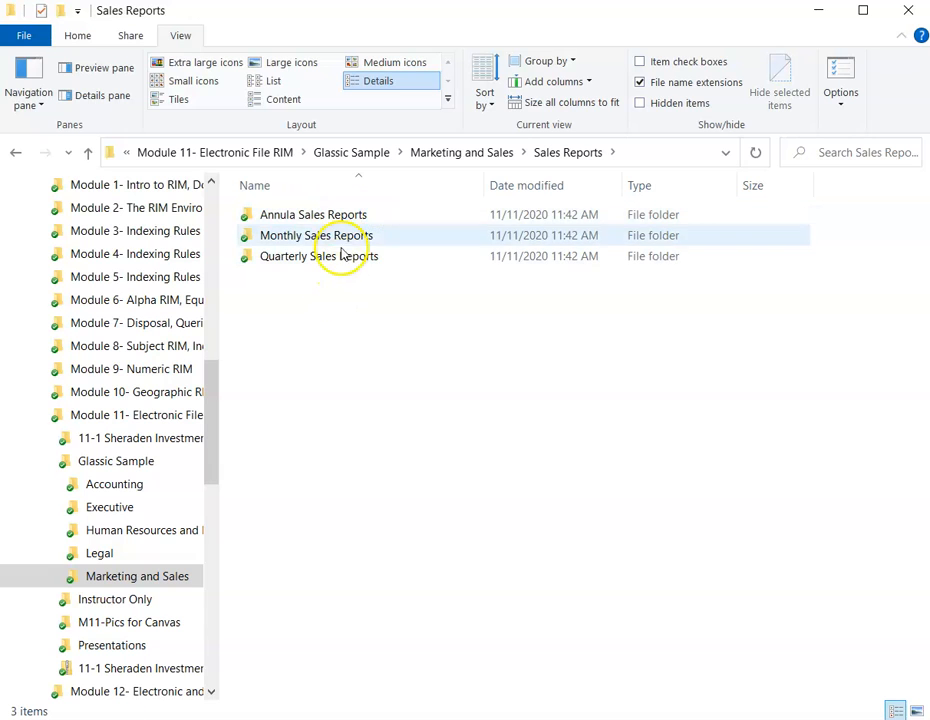
double_click(296, 218)
click(388, 152)
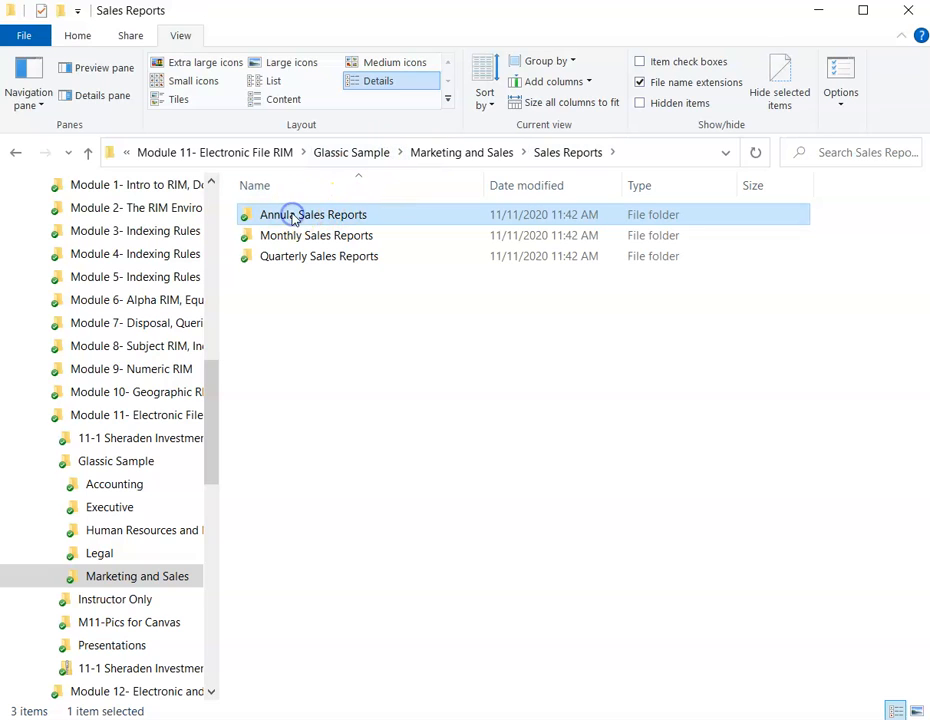
click(293, 218)
click(297, 214)
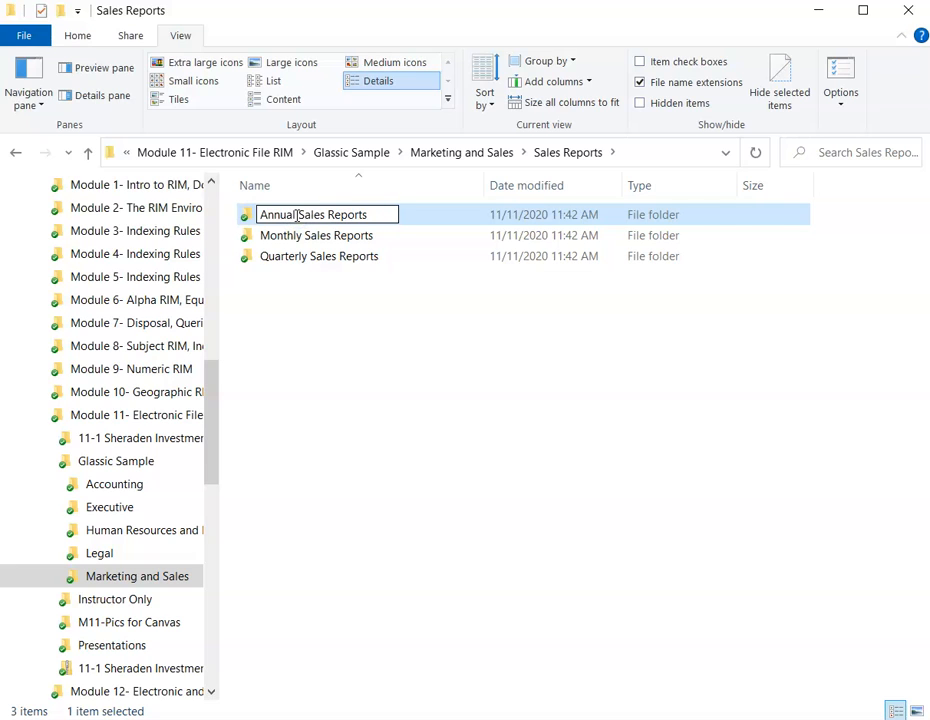
key(Return)
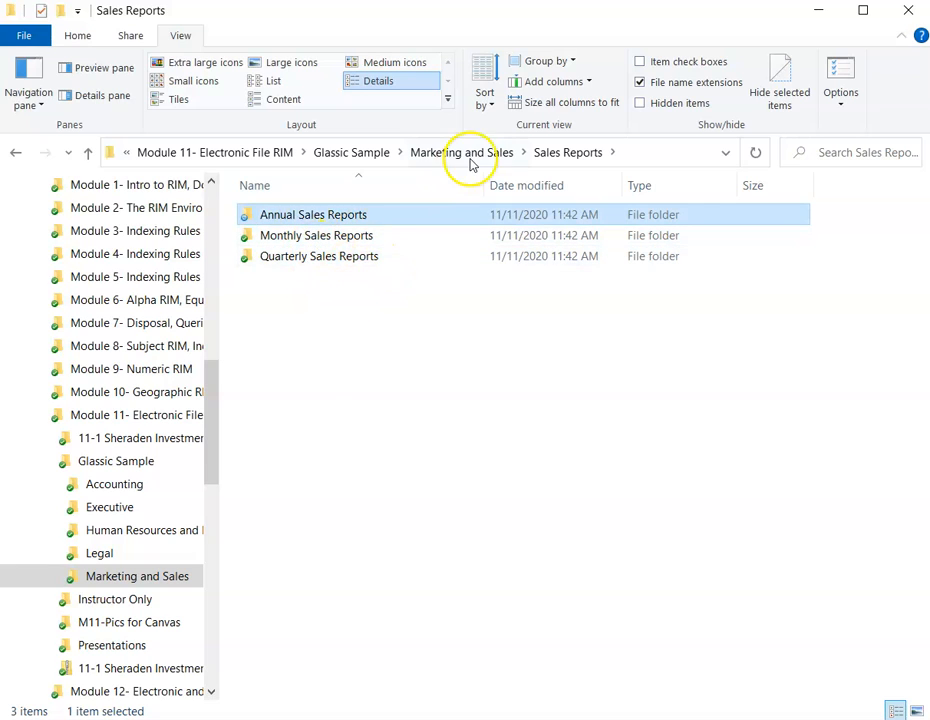
Return to the Glassic Sample folder and select the Marketing and Sales folder
click(477, 156)
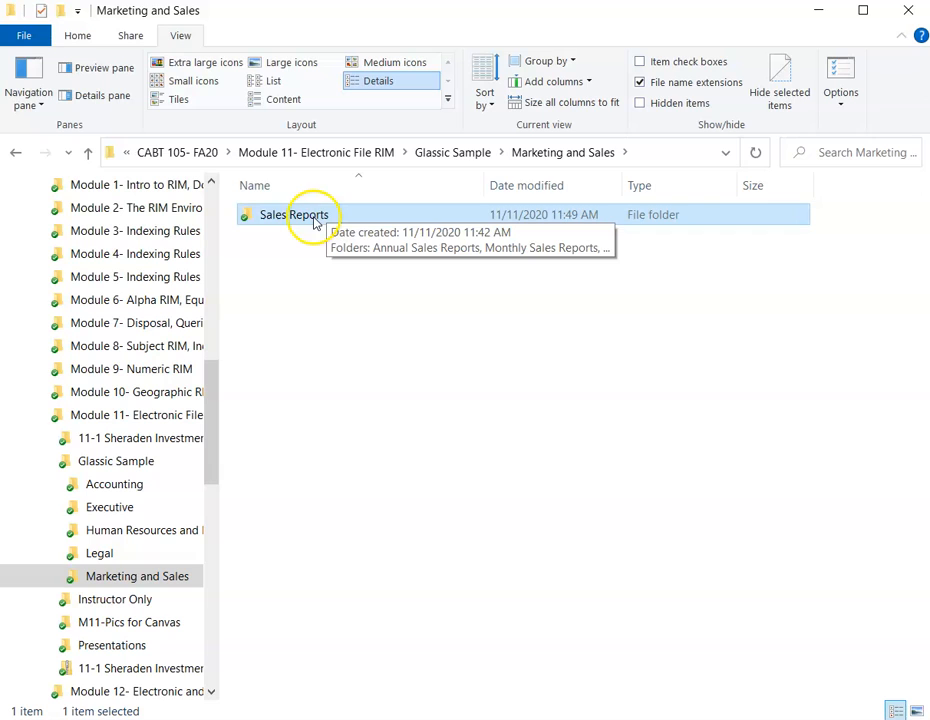
click(438, 158)
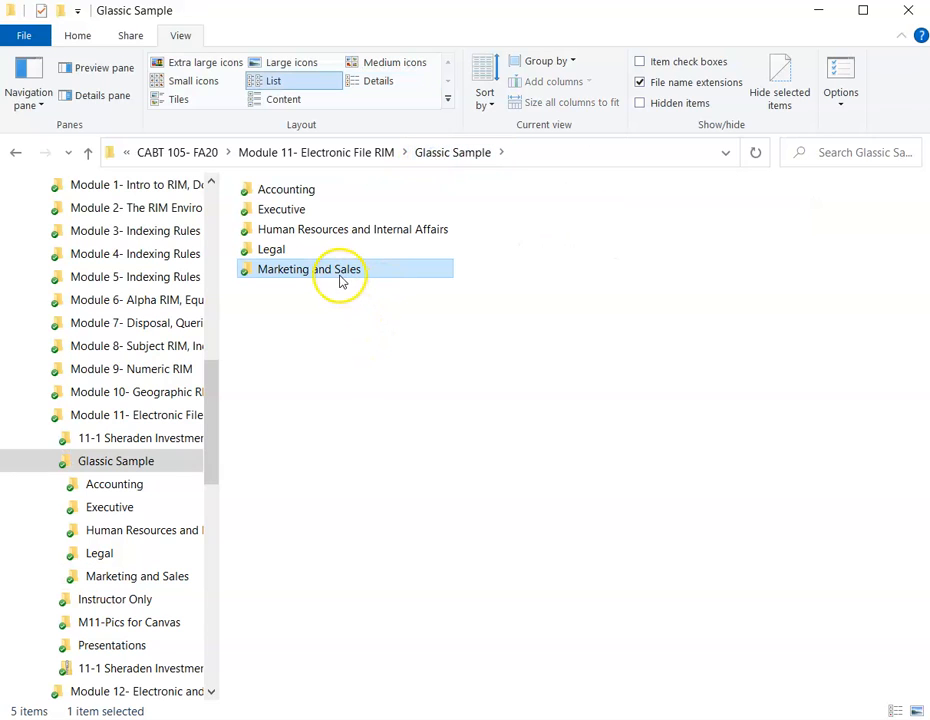
click(288, 215)
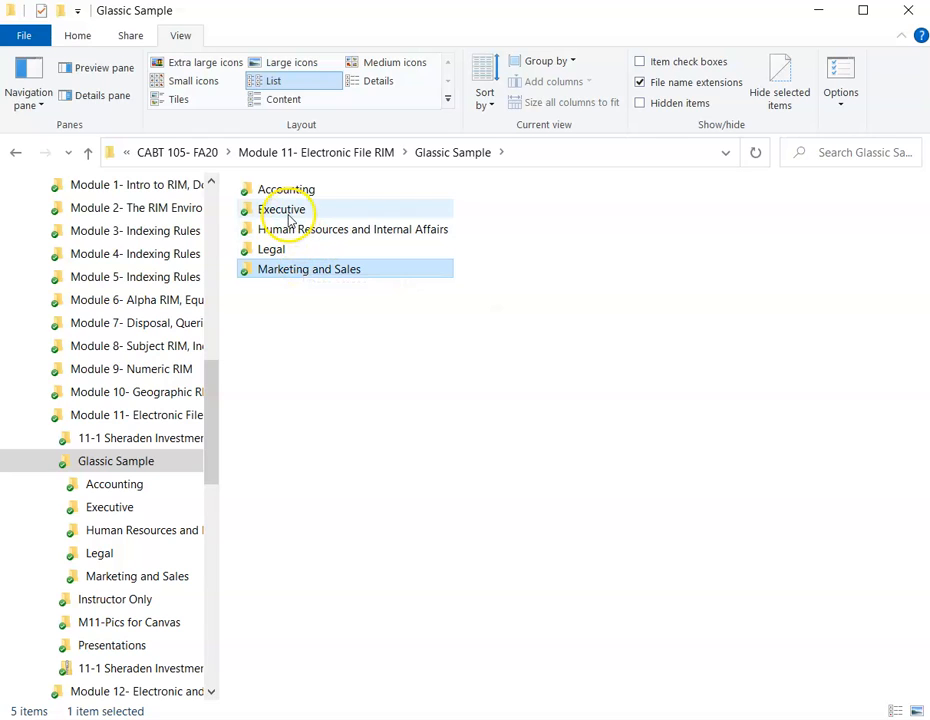
mouse_move(283, 213)
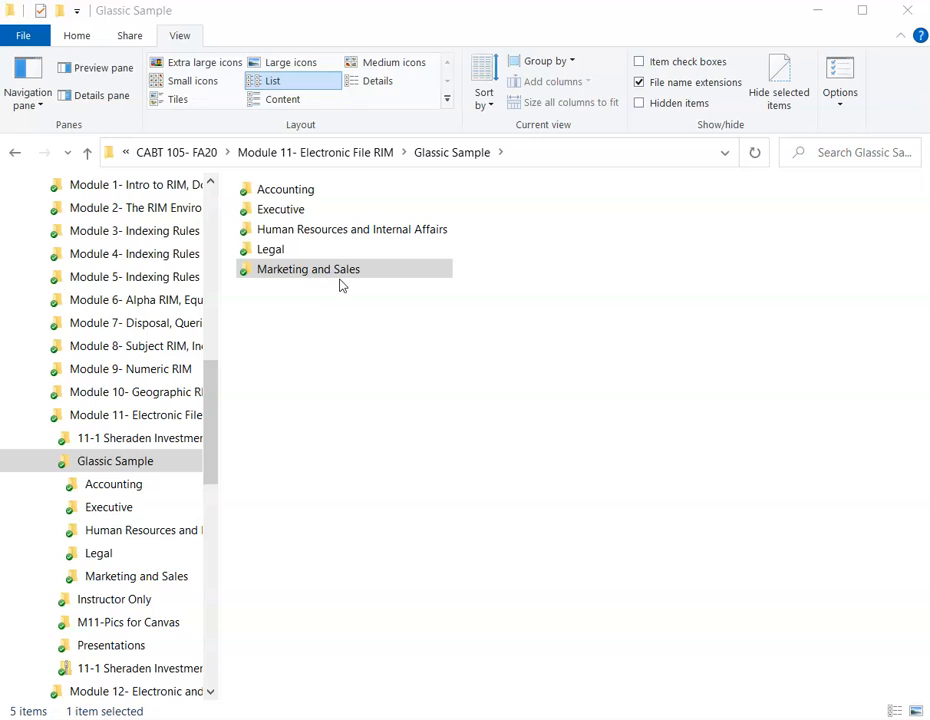
click(340, 277)
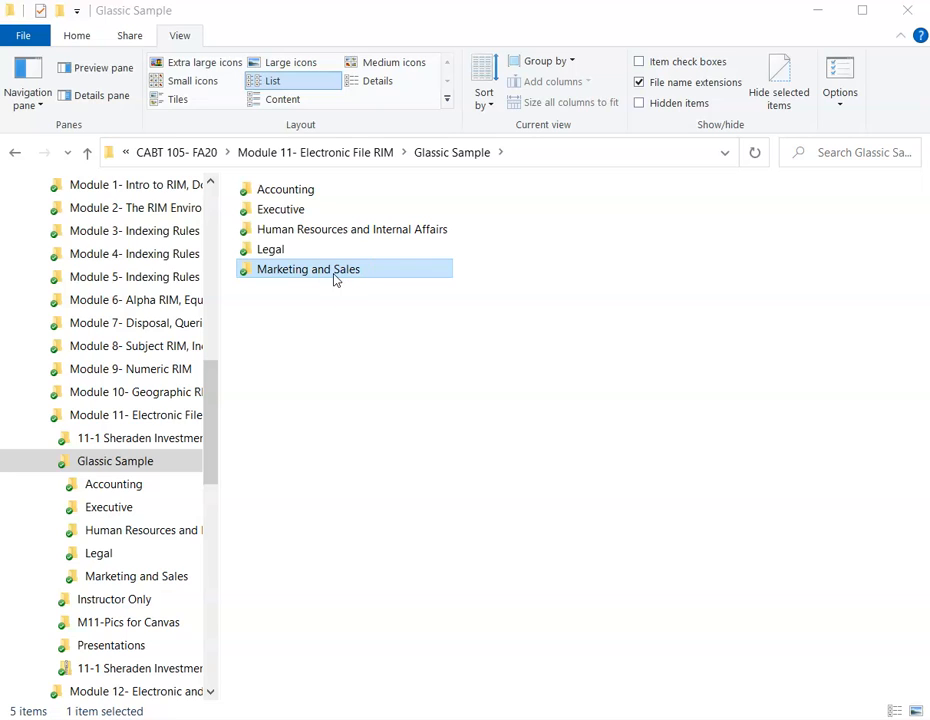
Start creating a new shortcut inside the Executive folder and move the wizard fully into view
double_click(337, 212)
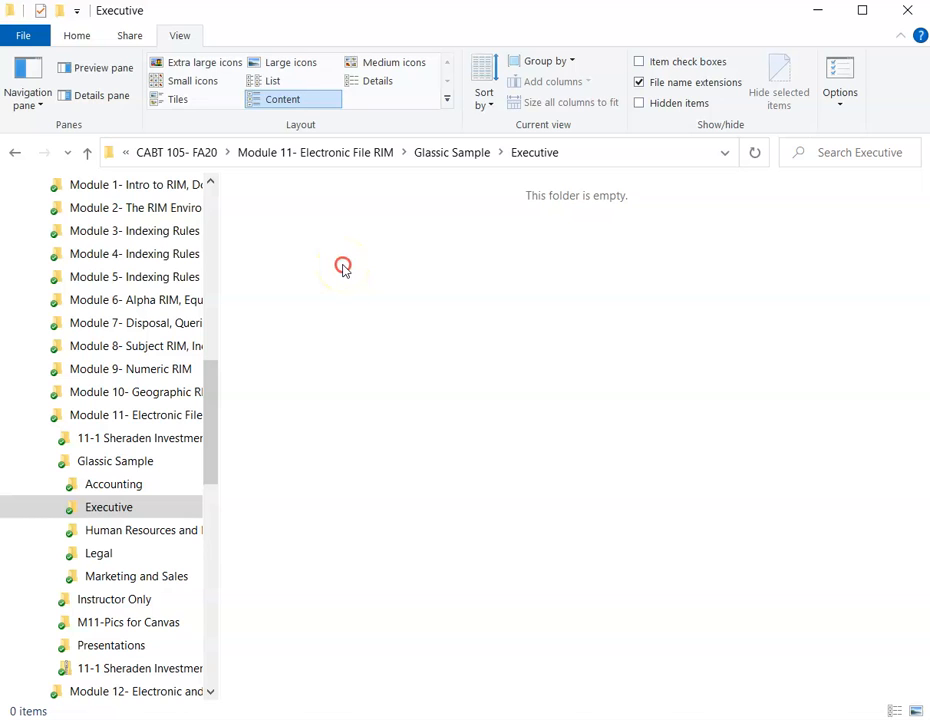
right_click(343, 268)
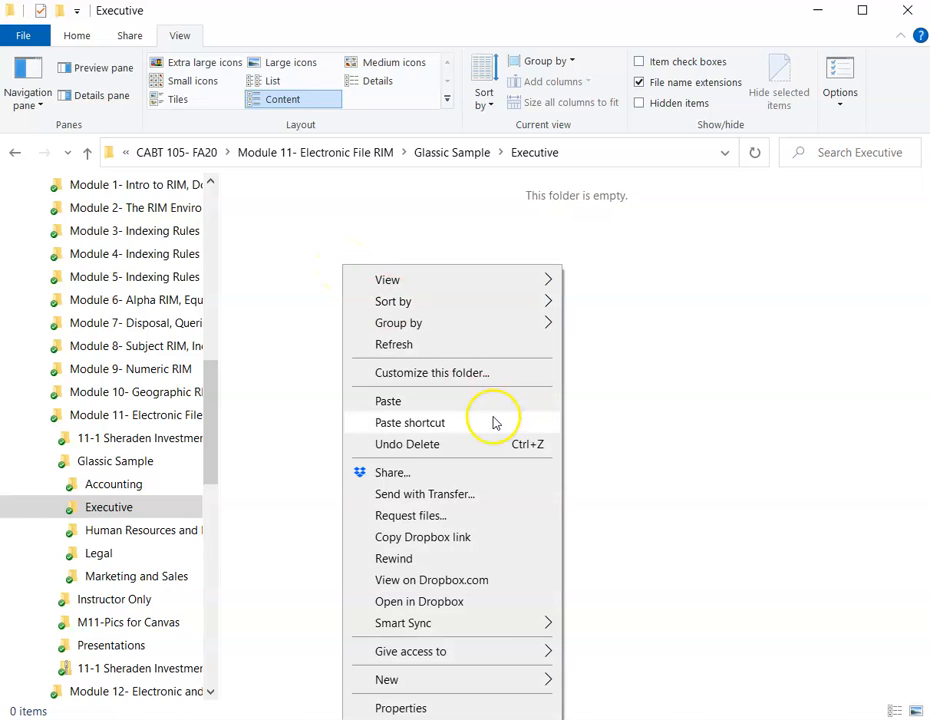
mouse_move(548, 678)
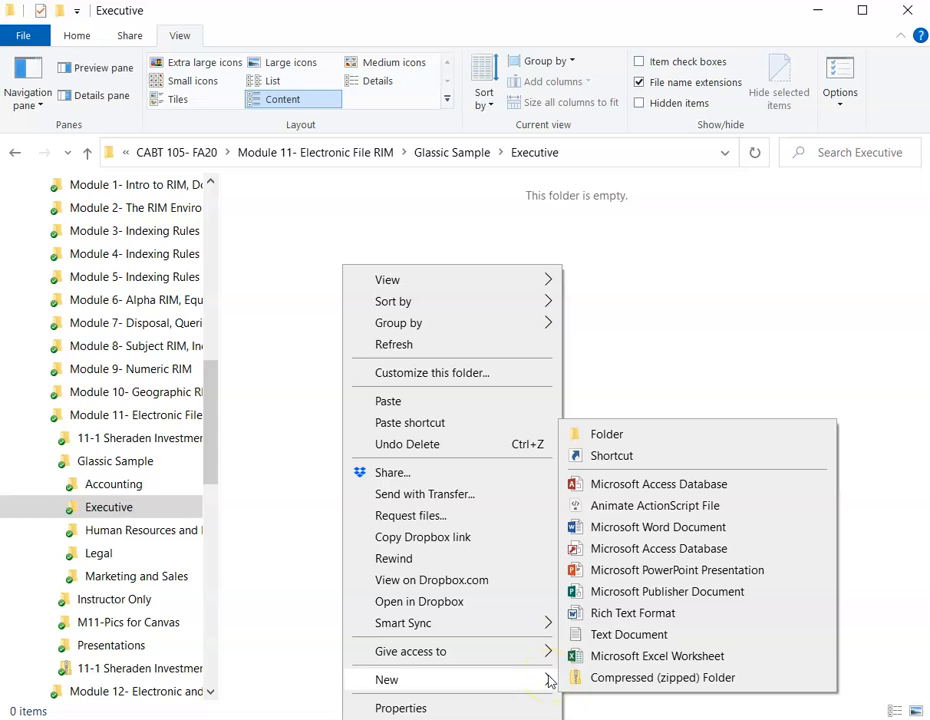
click(610, 456)
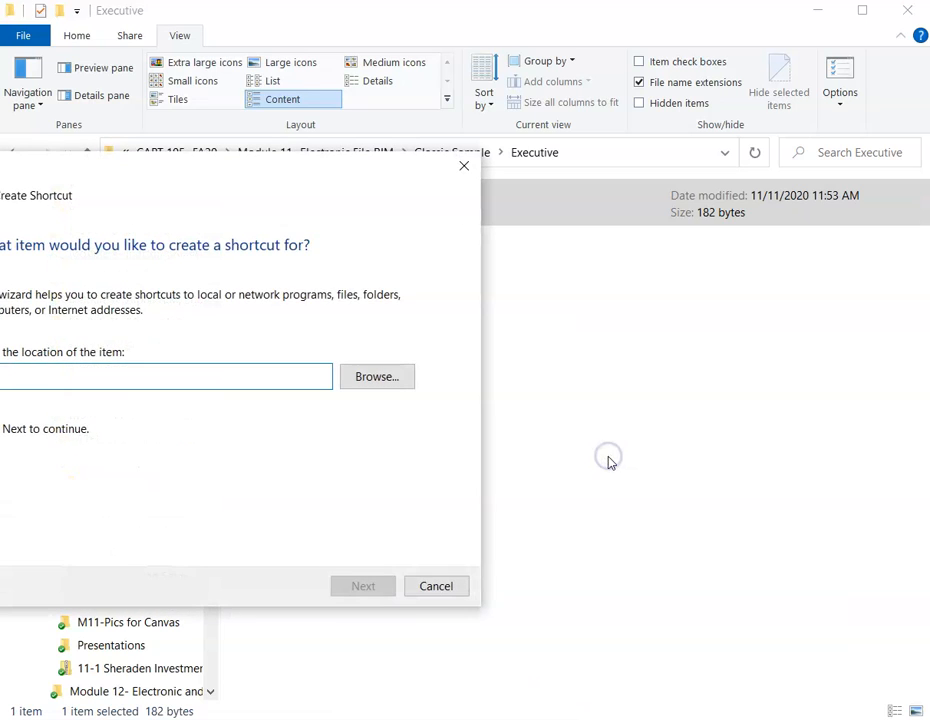
drag(295, 178, 524, 190)
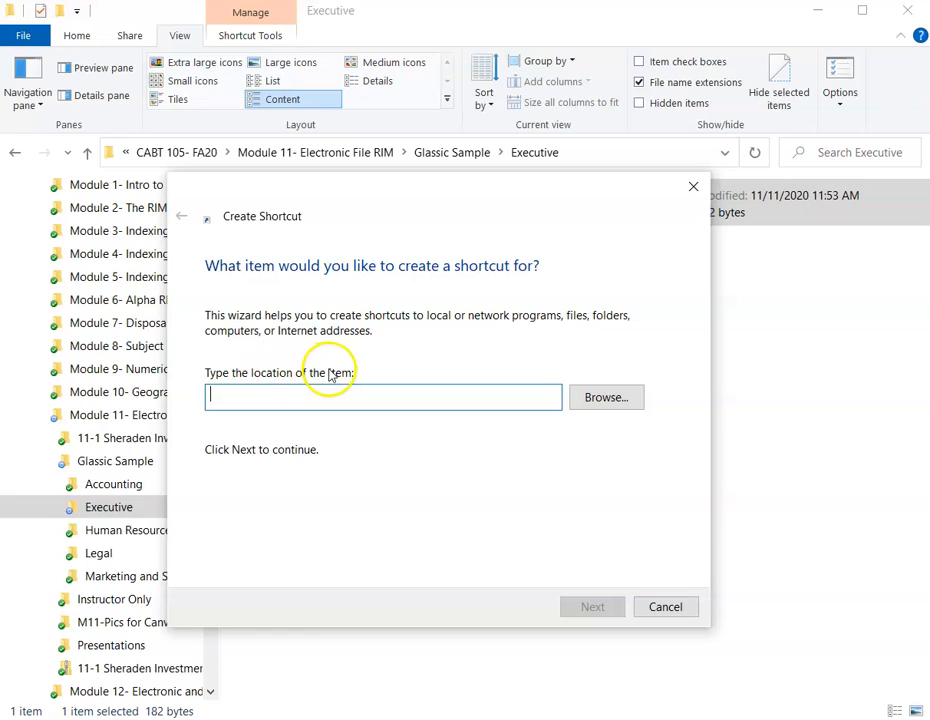
Browse for the shortcut's target in Dropbox, expanding CABT 105- Records Management > CABT 105- FA20 > Module 11- Electronic File RIM
click(610, 408)
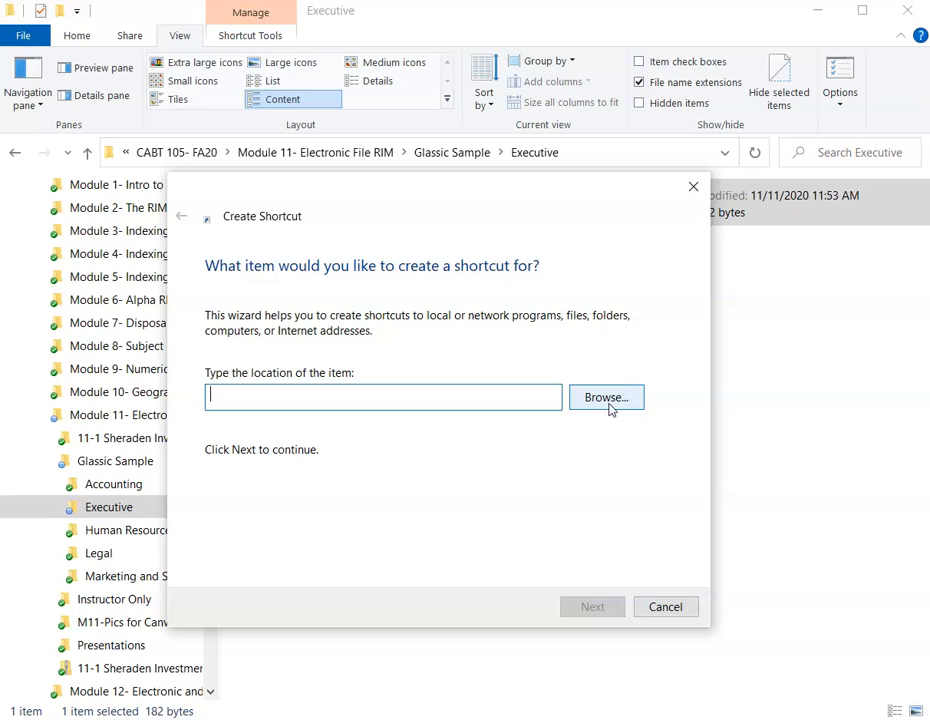
click(610, 400)
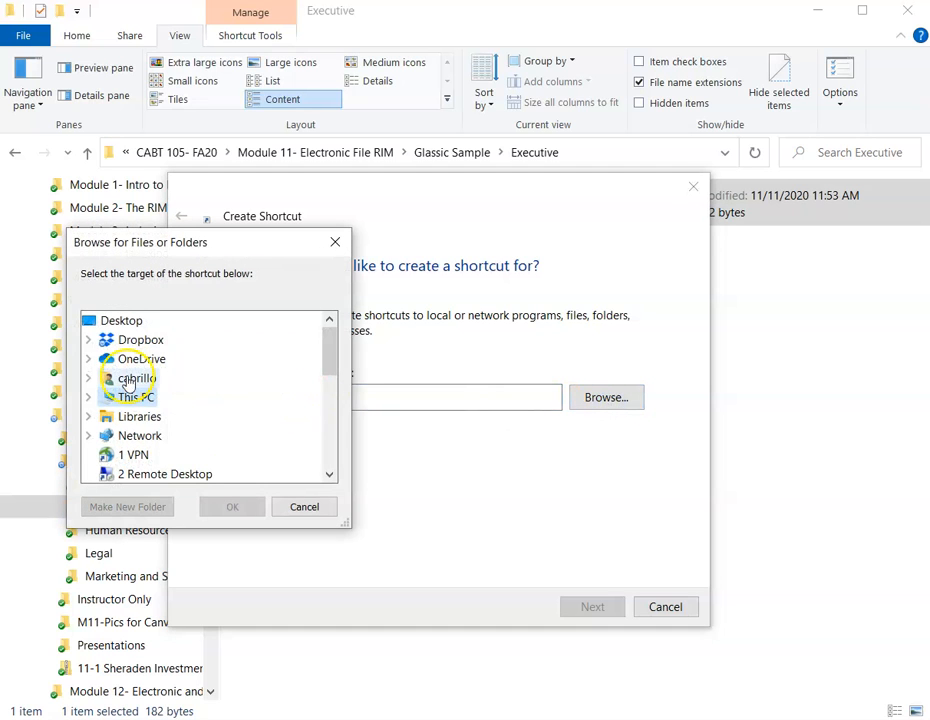
click(160, 341)
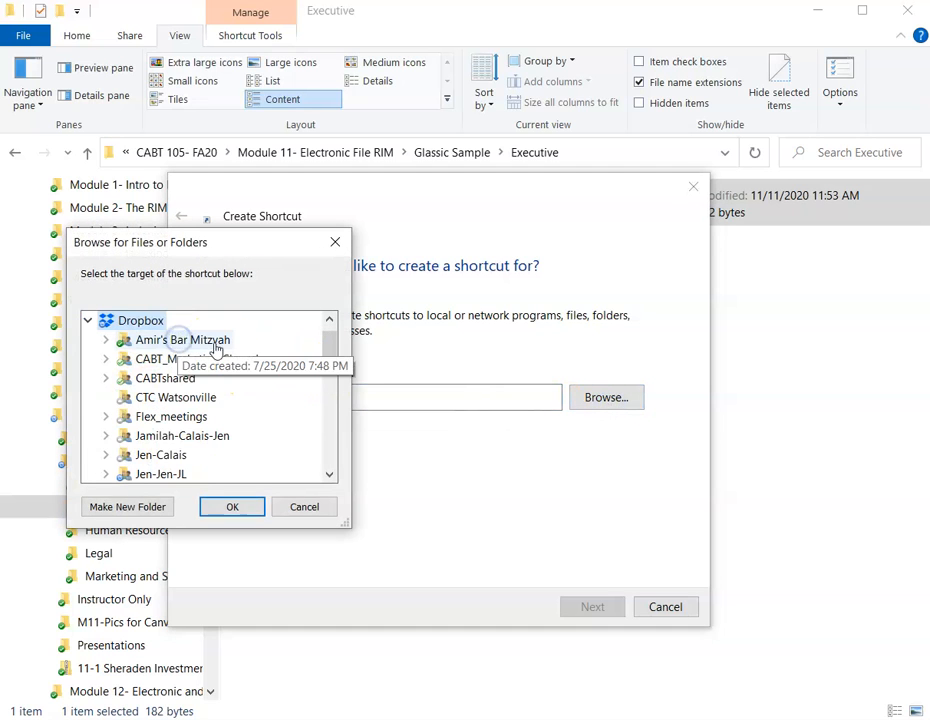
drag(328, 352, 328, 370)
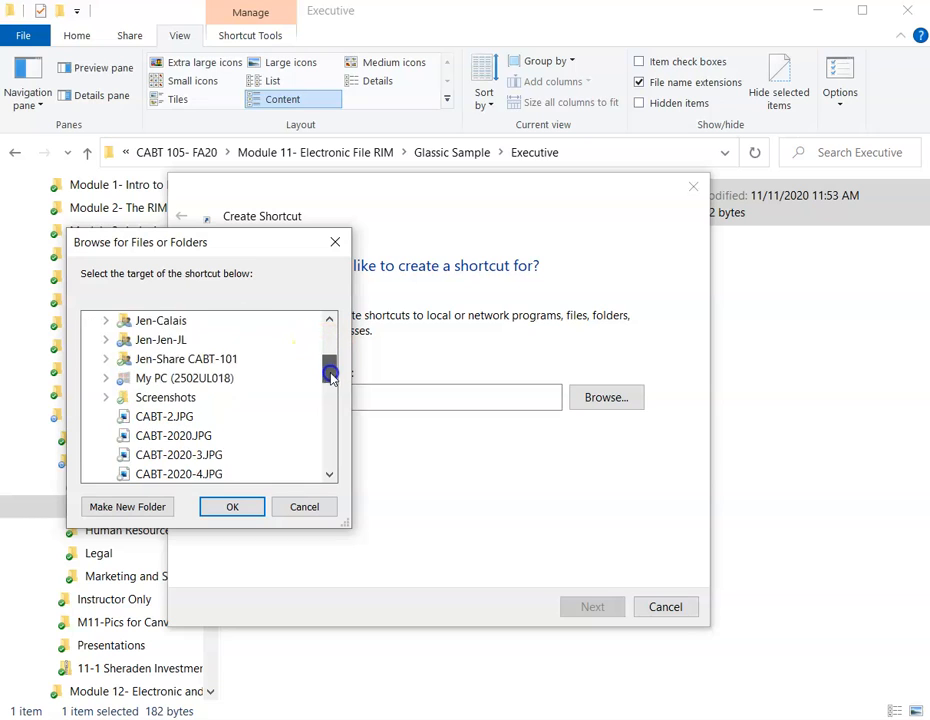
click(195, 341)
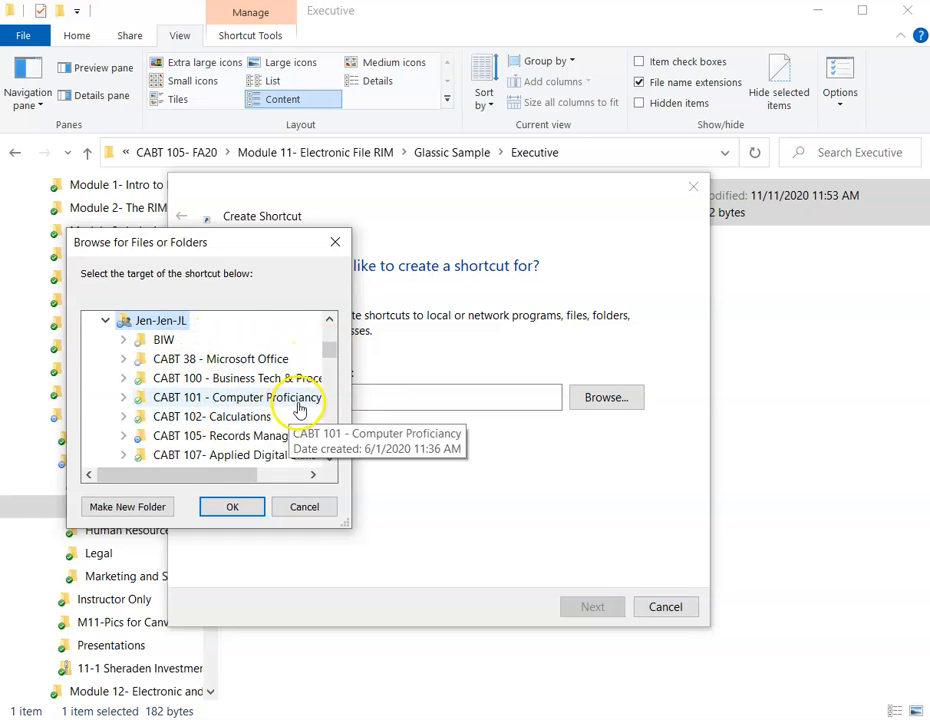
click(255, 437)
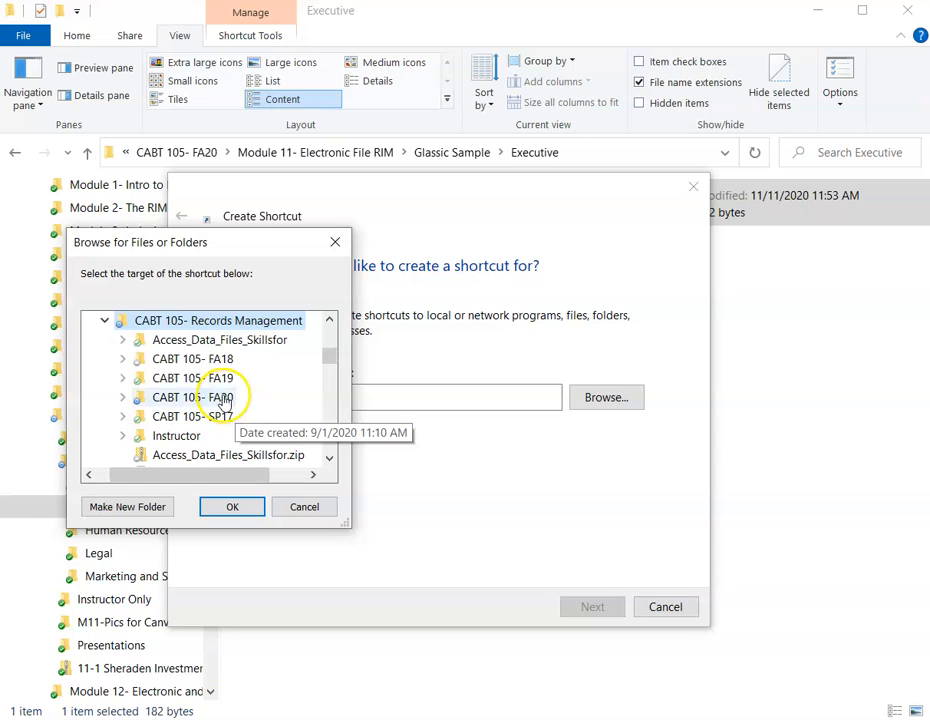
click(226, 398)
drag(332, 355, 332, 372)
click(305, 436)
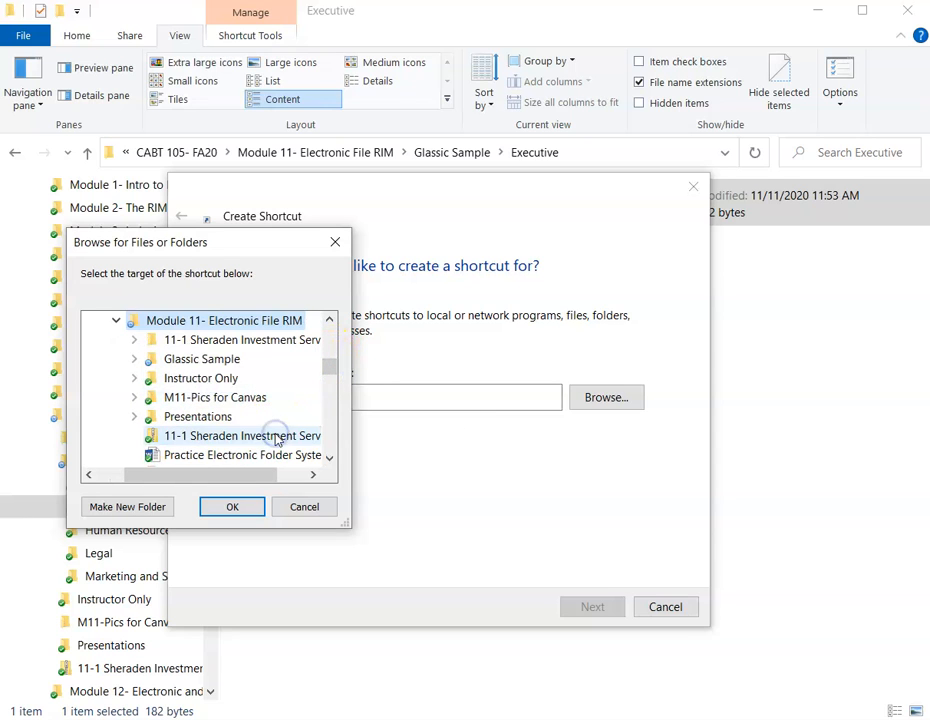
Set the Sales Reports folder under Glassic Sample > Marketing and Sales as the shortcut's target and proceed to naming
click(229, 365)
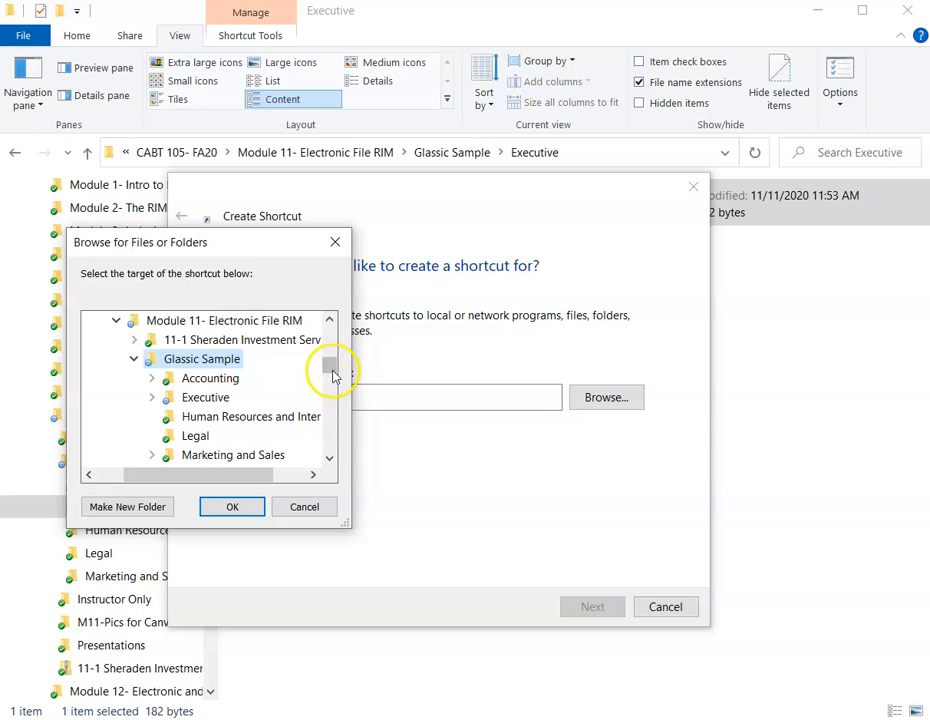
click(329, 459)
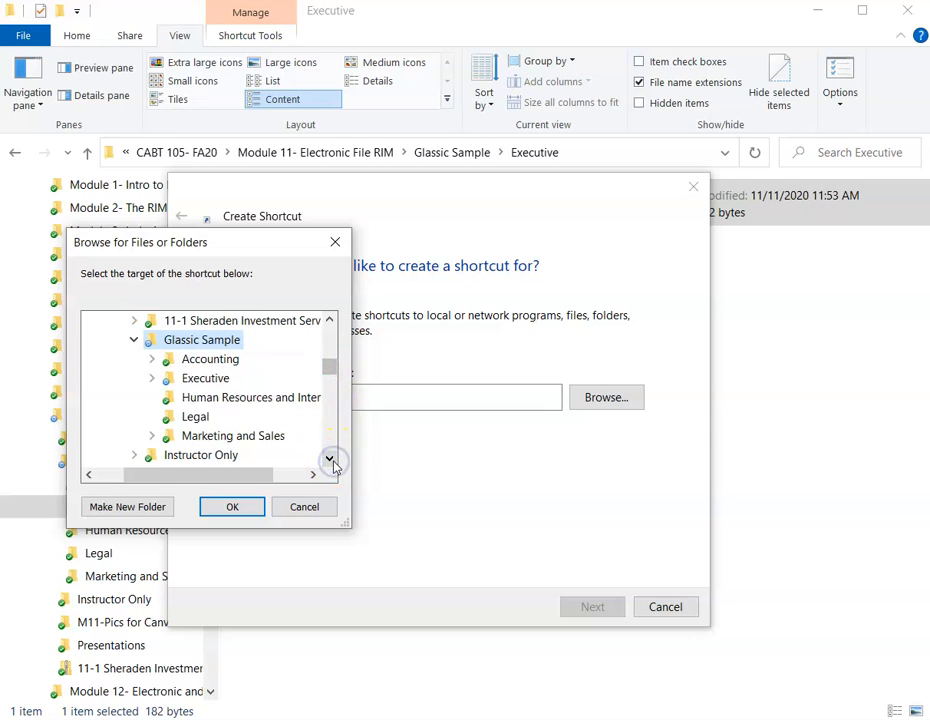
click(266, 437)
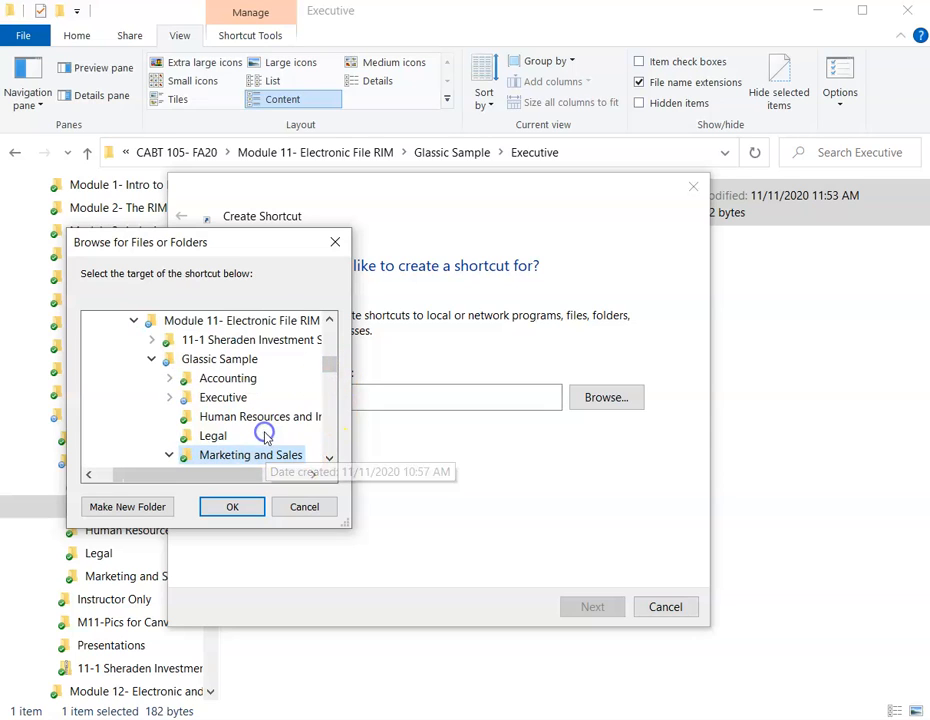
drag(322, 370, 328, 367)
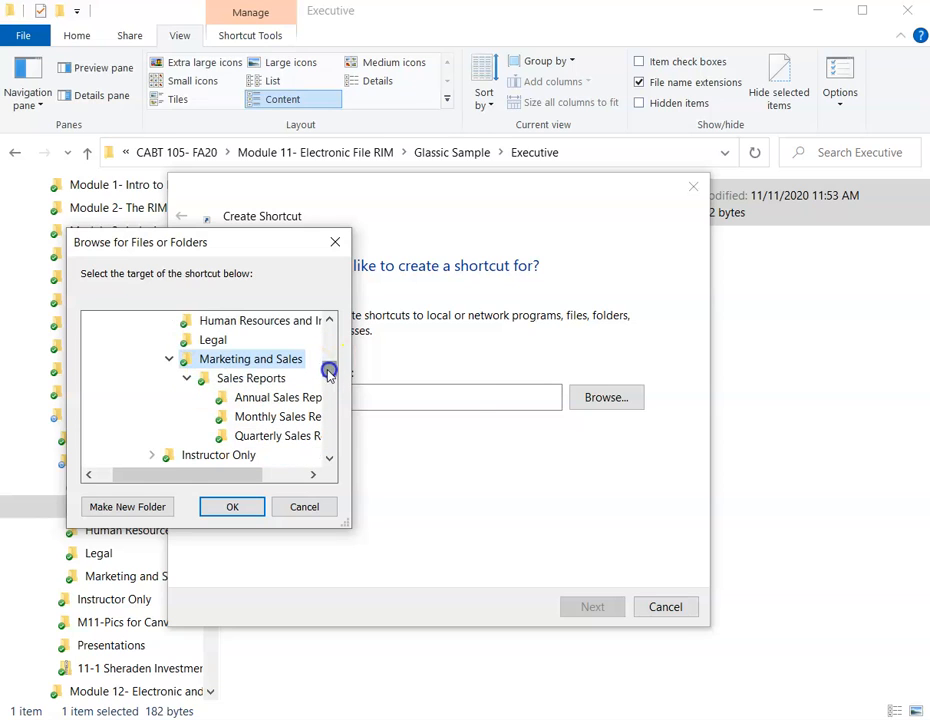
click(234, 384)
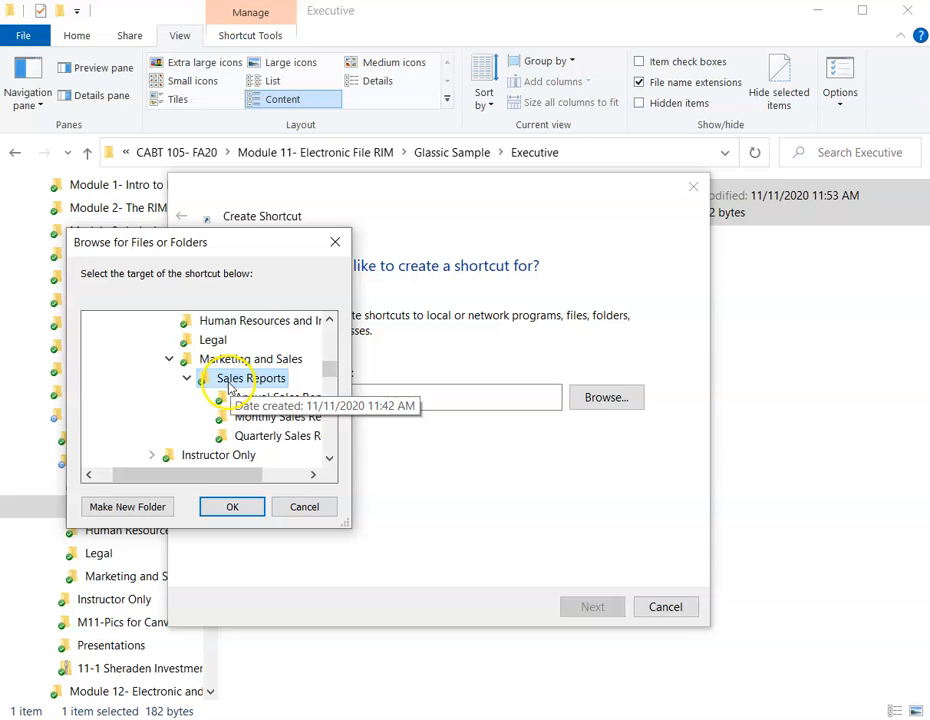
click(231, 510)
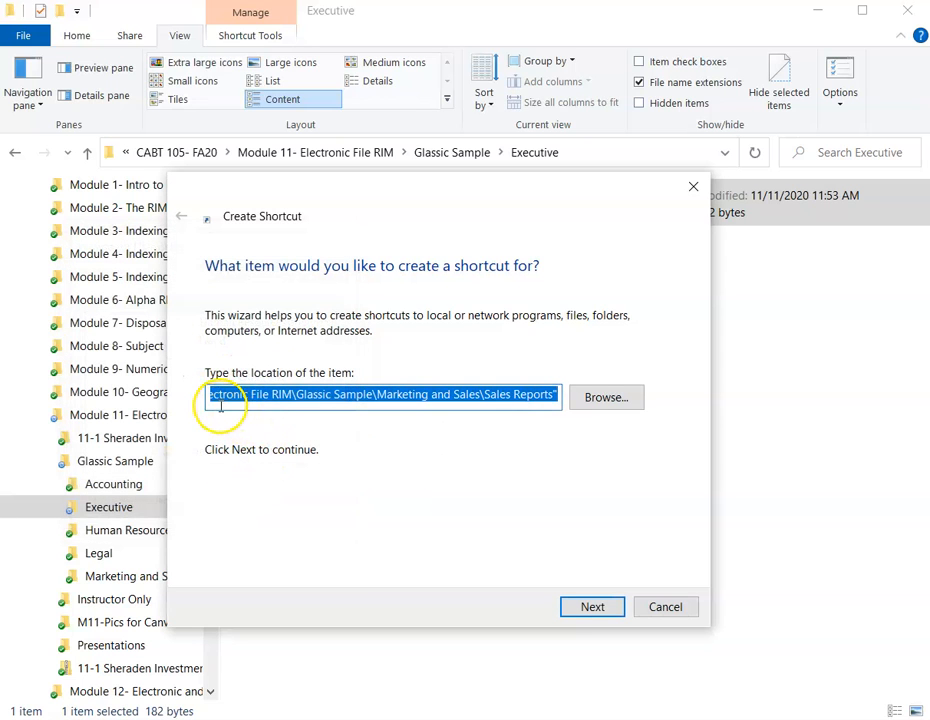
click(534, 393)
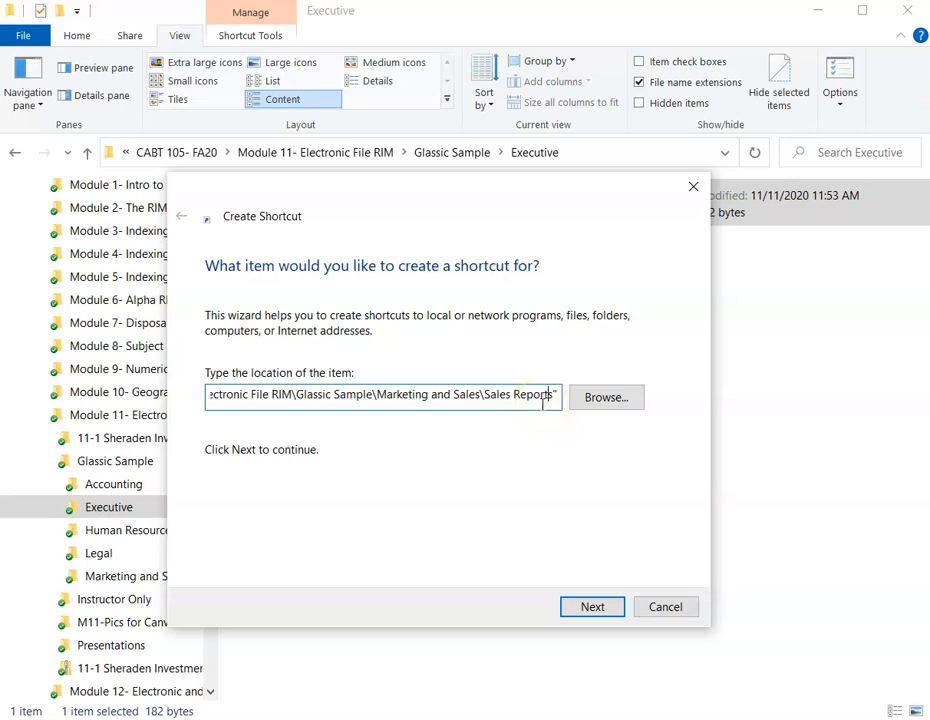
click(577, 606)
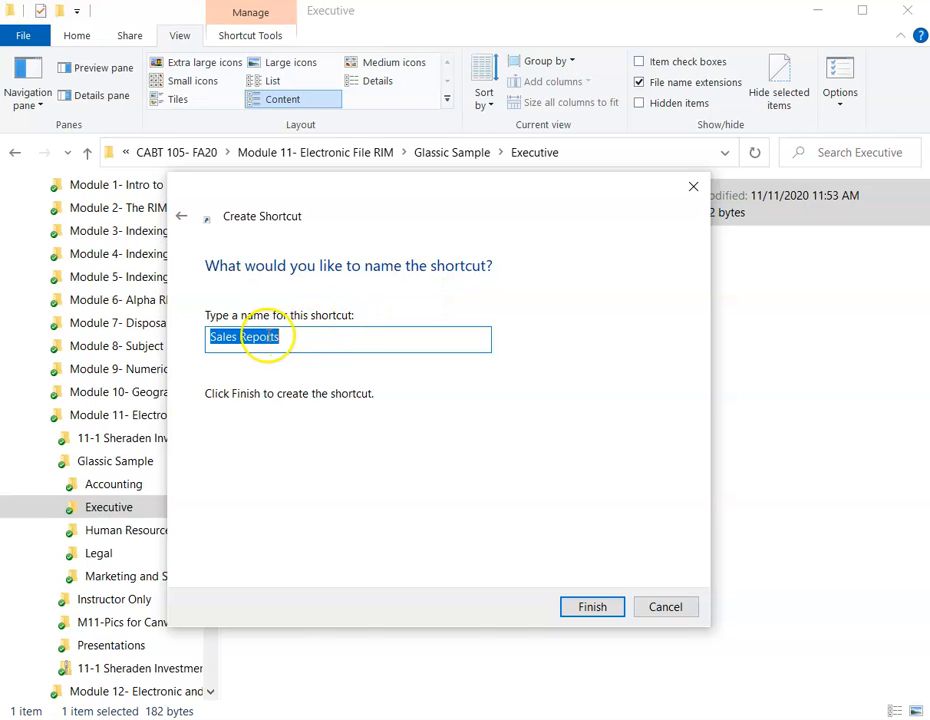
Name the shortcut "Shortcut to Sales Reports"
click(211, 337)
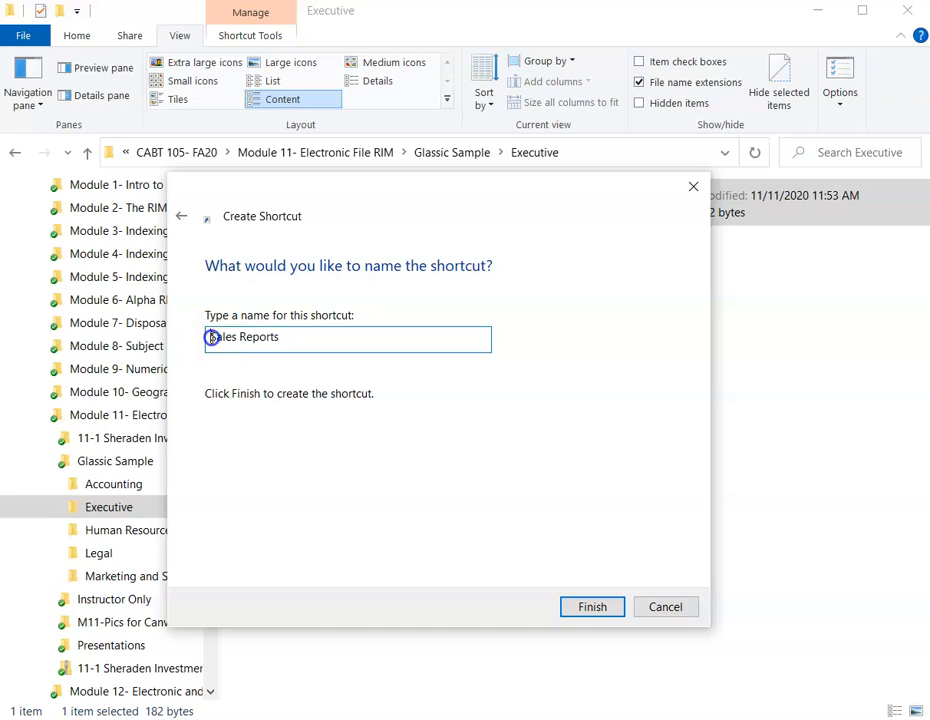
text(Short)
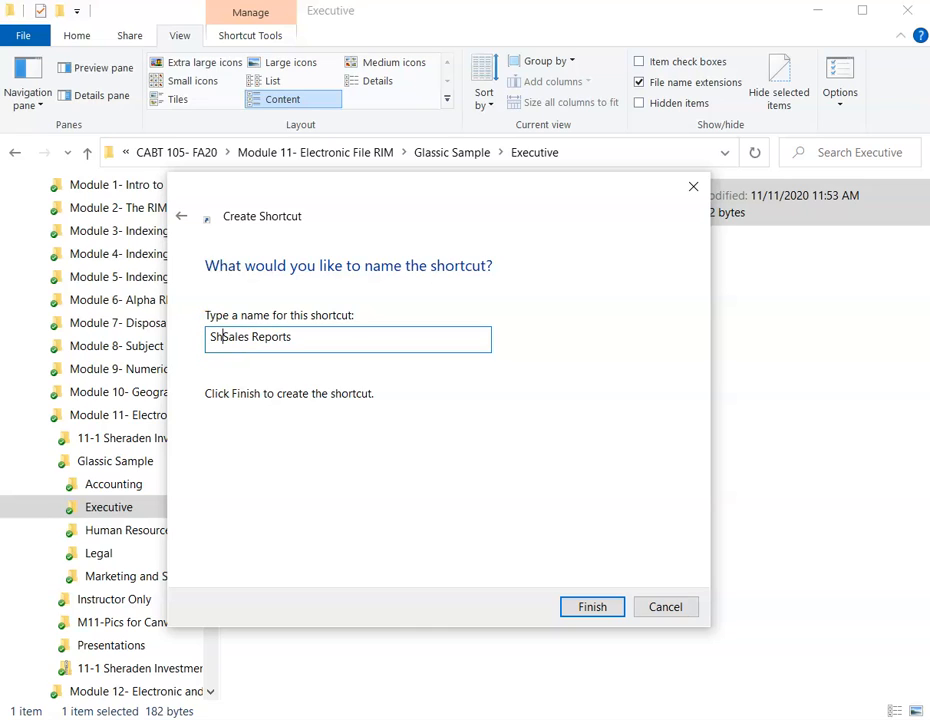
text(Cut to)
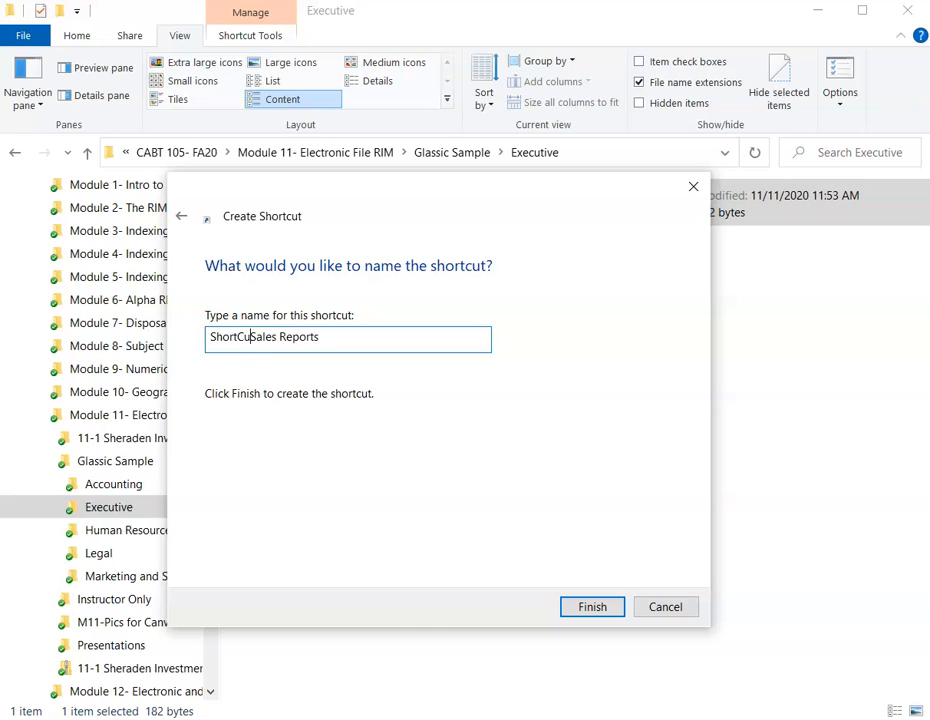
click(239, 340)
key(BackSpace)
text(cut to)
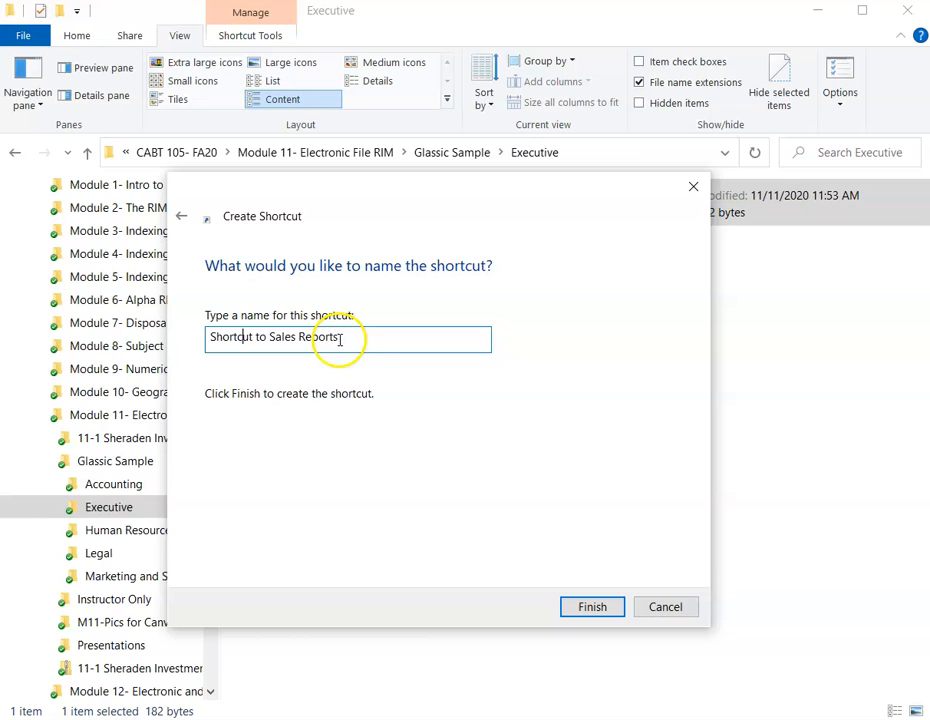
click(340, 338)
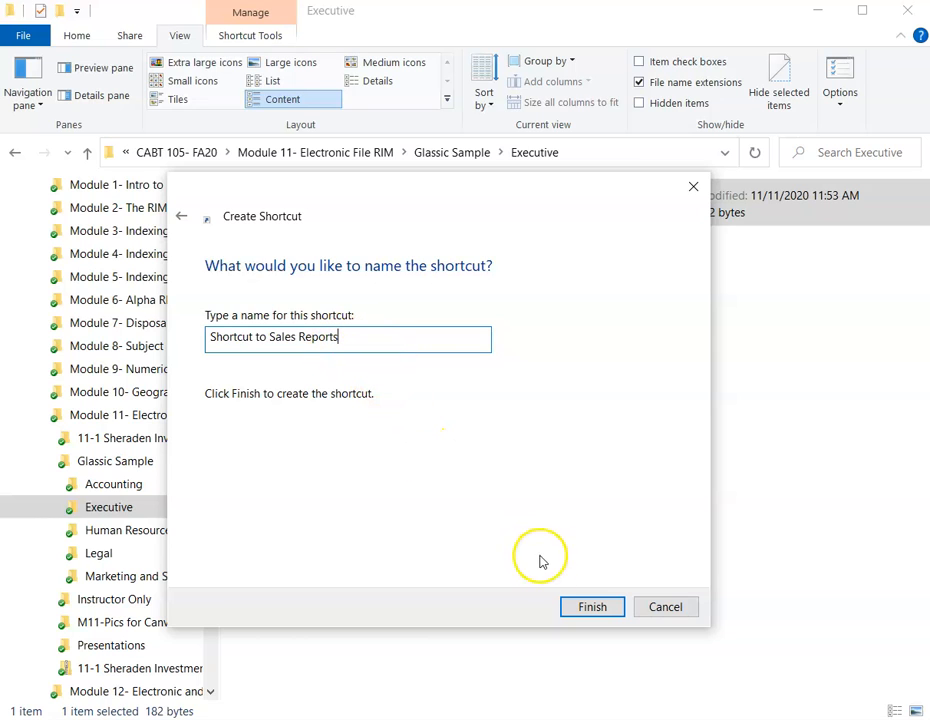
Finish creating the Sales Reports shortcut in the Executive folder, and open it to check that it leads to its target
click(584, 606)
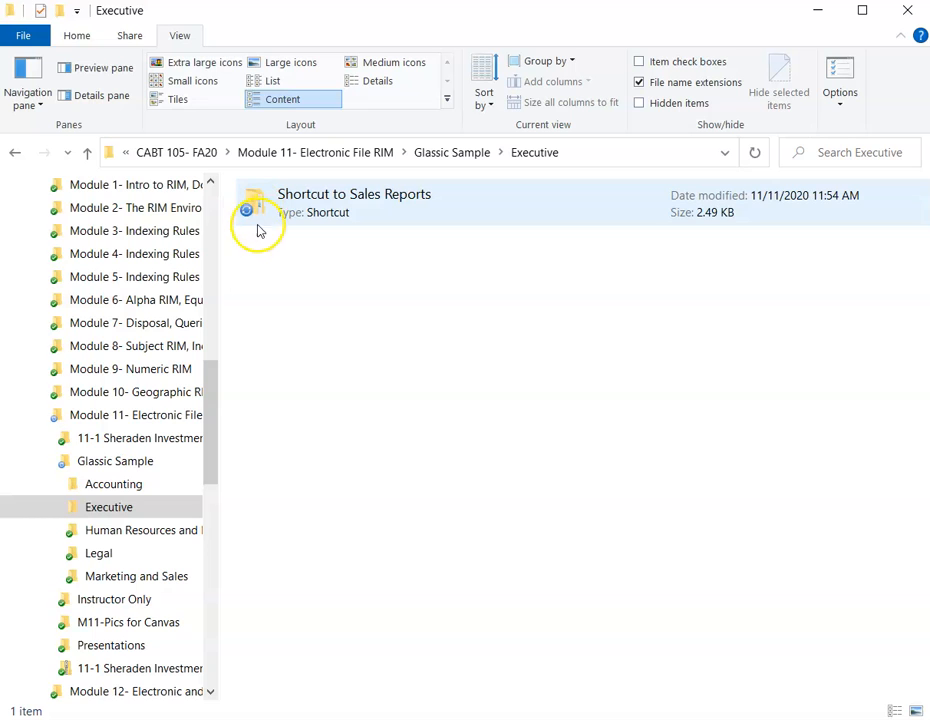
mouse_move(263, 226)
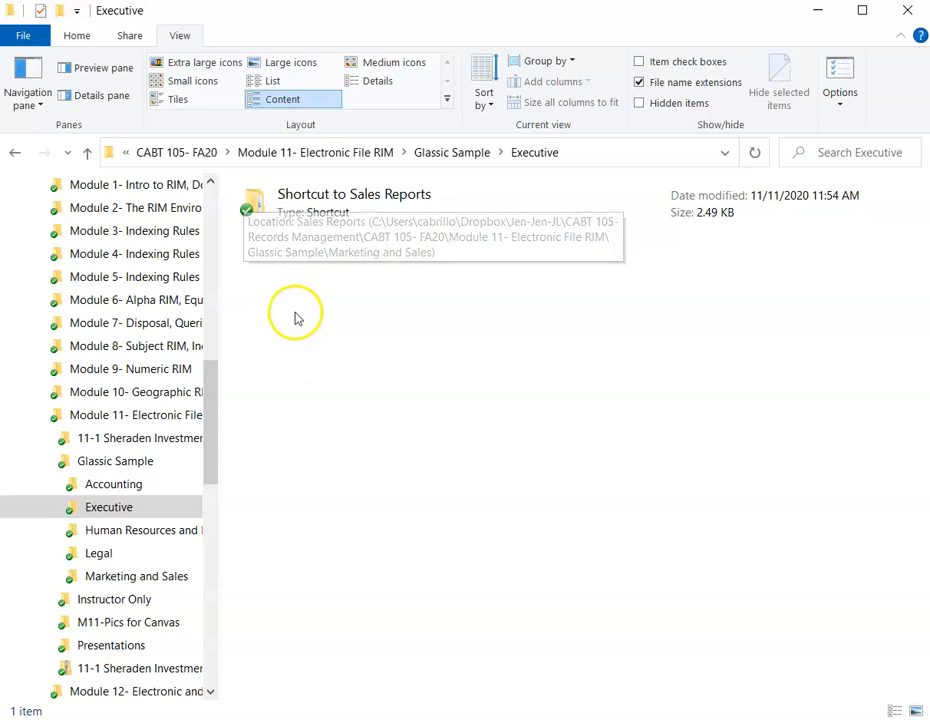
click(323, 226)
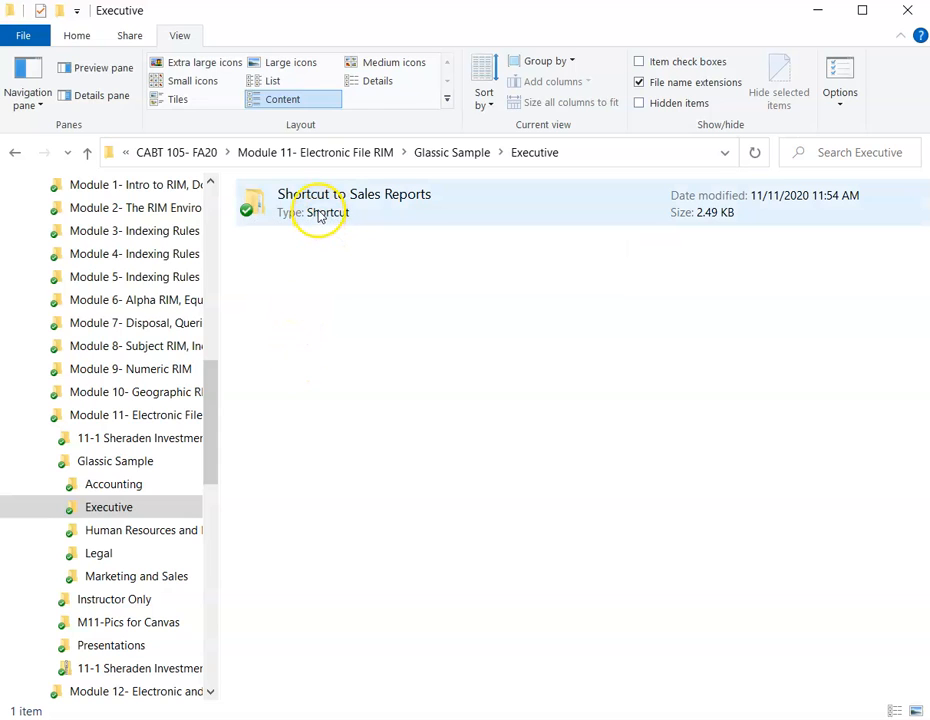
double_click(328, 213)
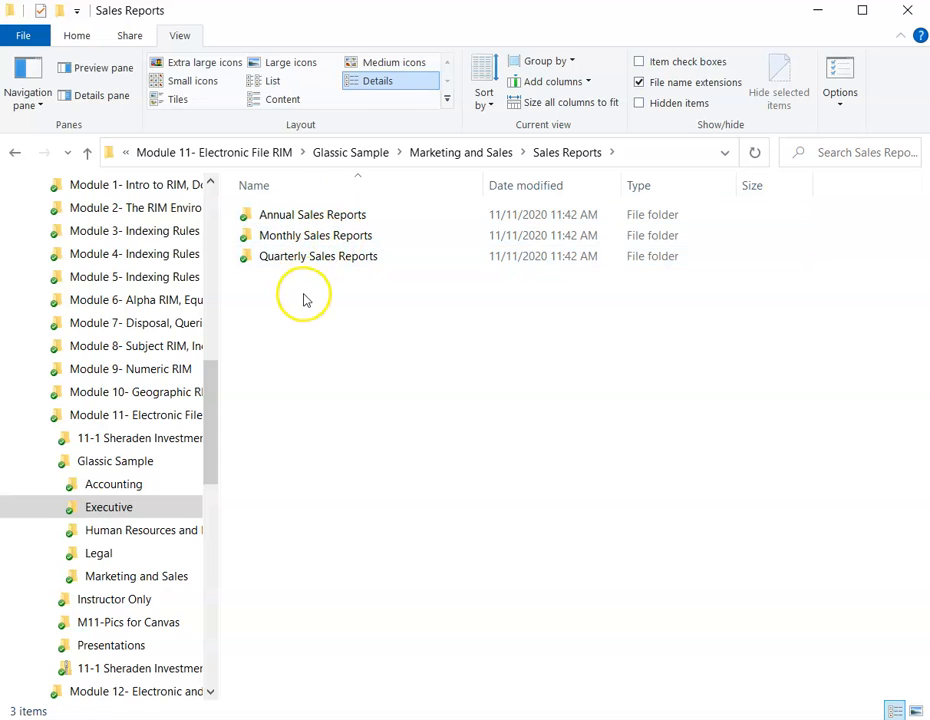
Open Sales Reports directly from its parent folder, Marketing and Sales, and return to the Executive folder by way of Glassic Sample
click(470, 155)
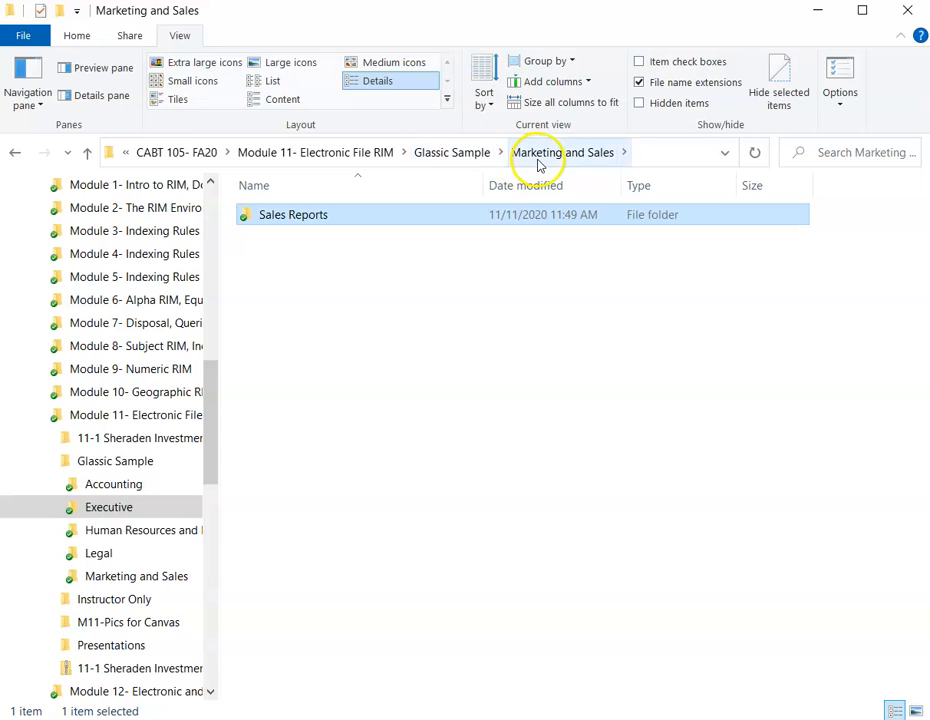
double_click(334, 215)
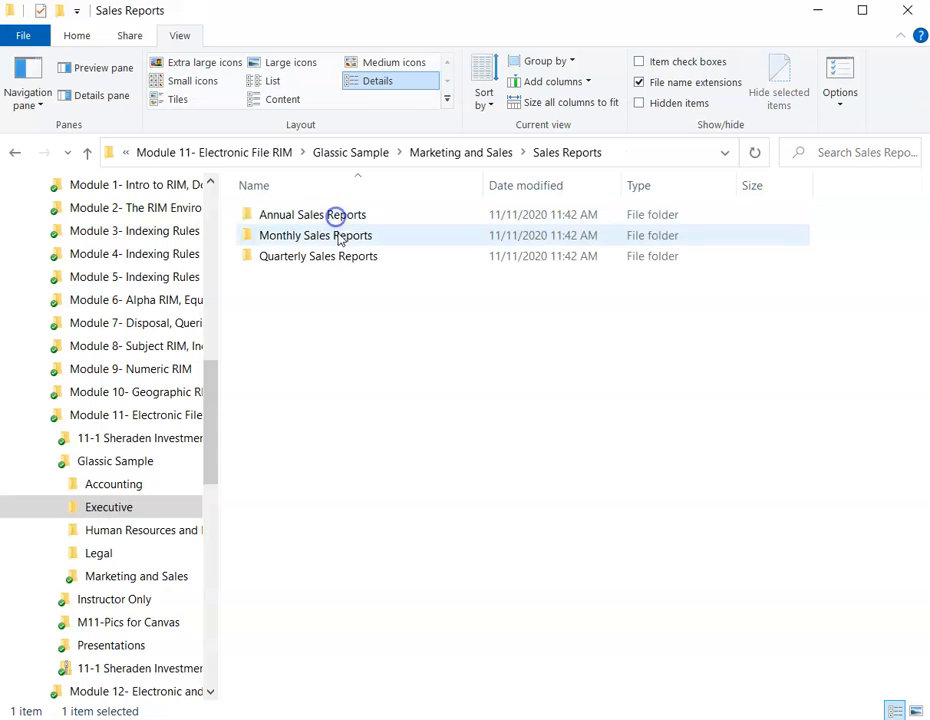
click(385, 162)
double_click(311, 235)
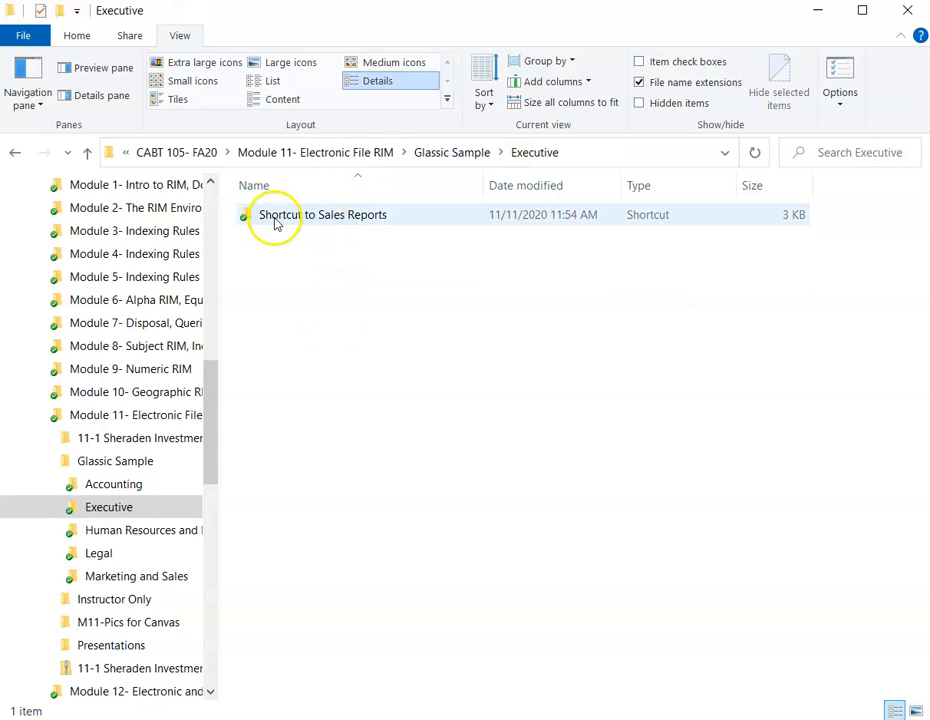
Open Sales Reports through the shortcut in Executive and go up to its parent folder, Marketing and Sales
click(333, 218)
double_click(333, 218)
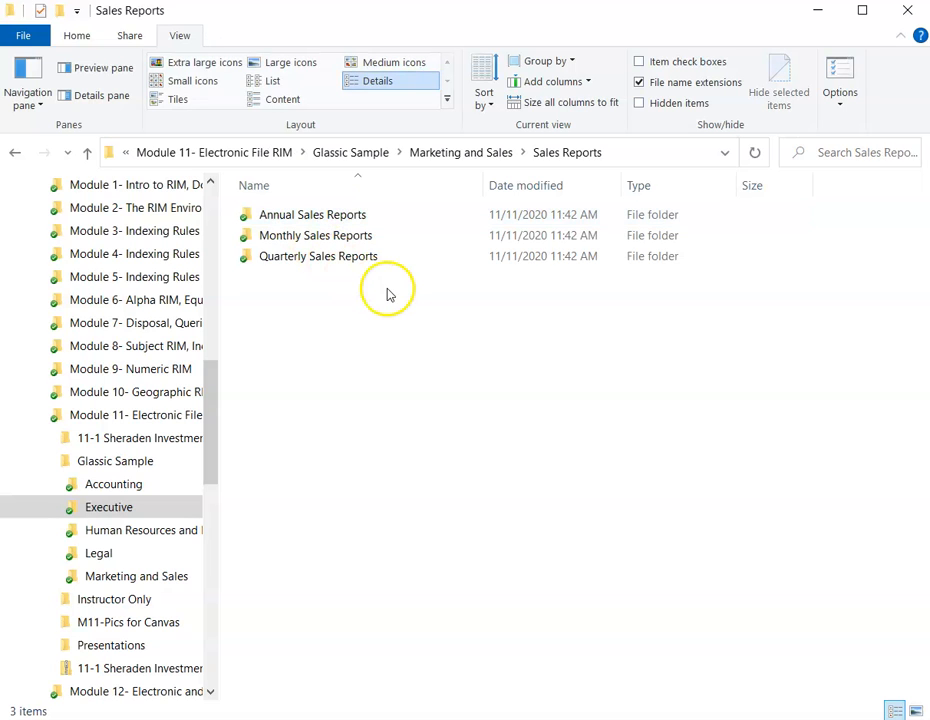
click(435, 160)
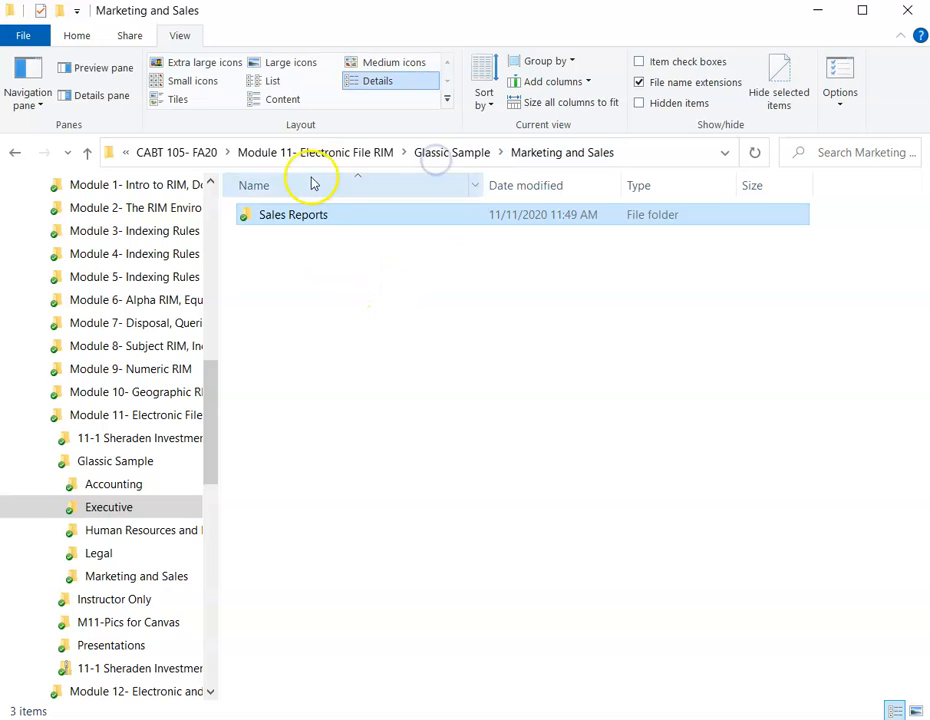